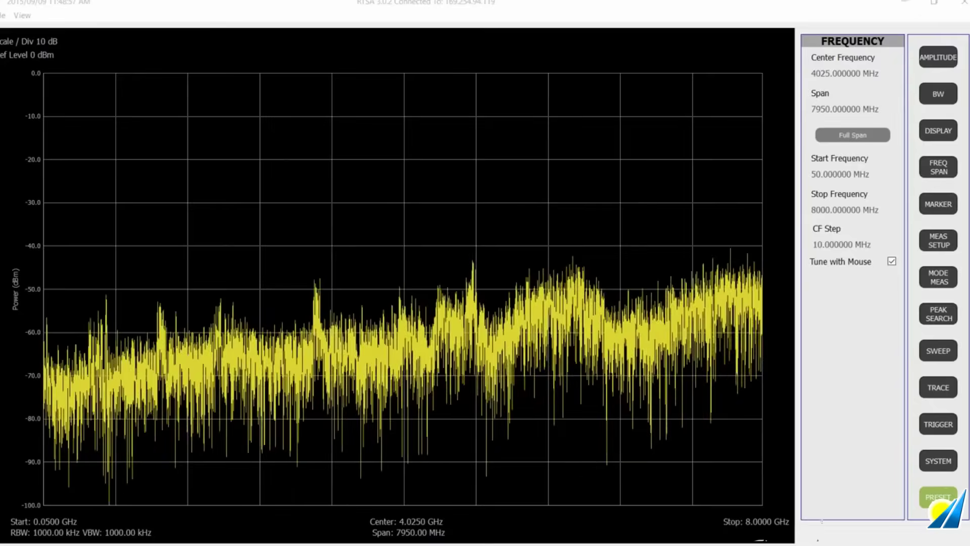
Set the frequency span to 10 MHz
left_click(834, 109)
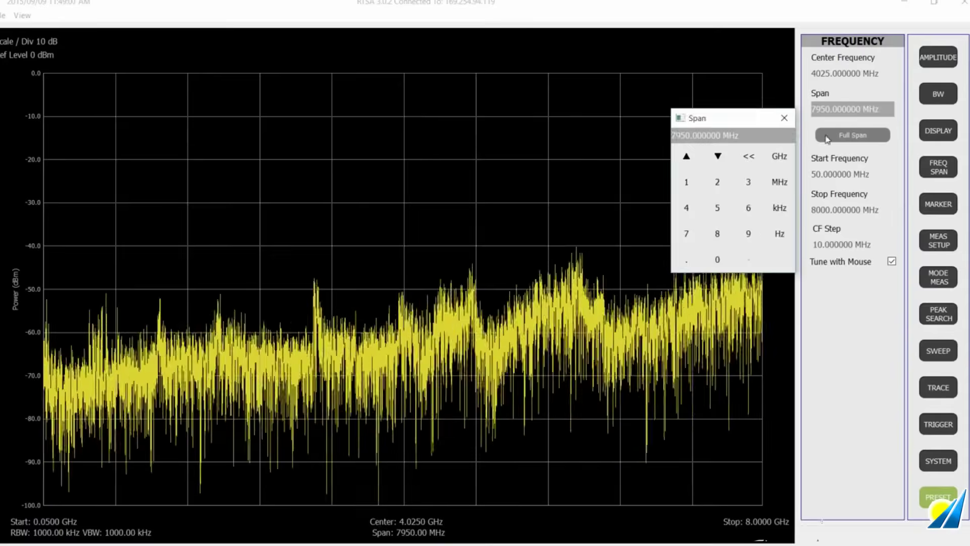
left_click(686, 182)
left_click(717, 260)
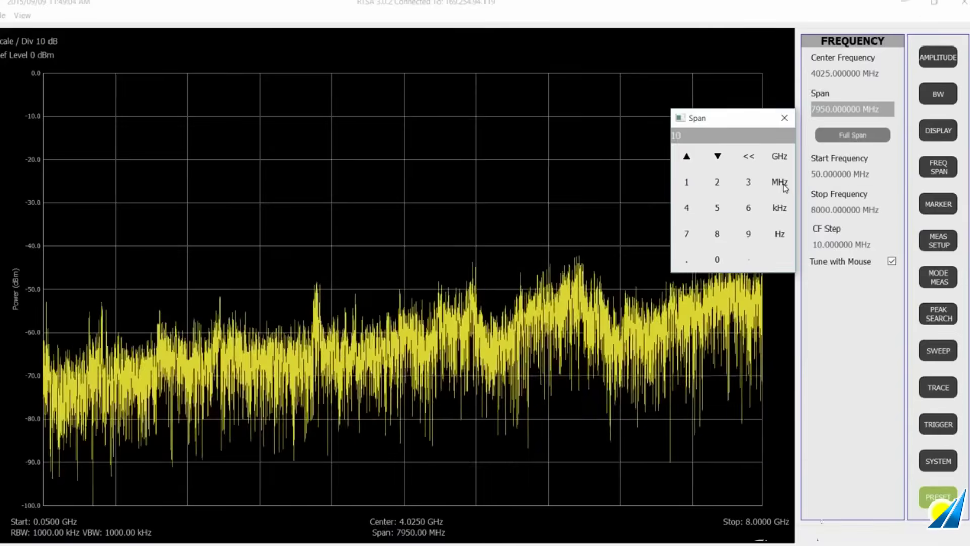
left_click(778, 182)
Set the center frequency to 103 MHz so the sweep covers 98–108 MHz
left_click(855, 77)
left_click(689, 151)
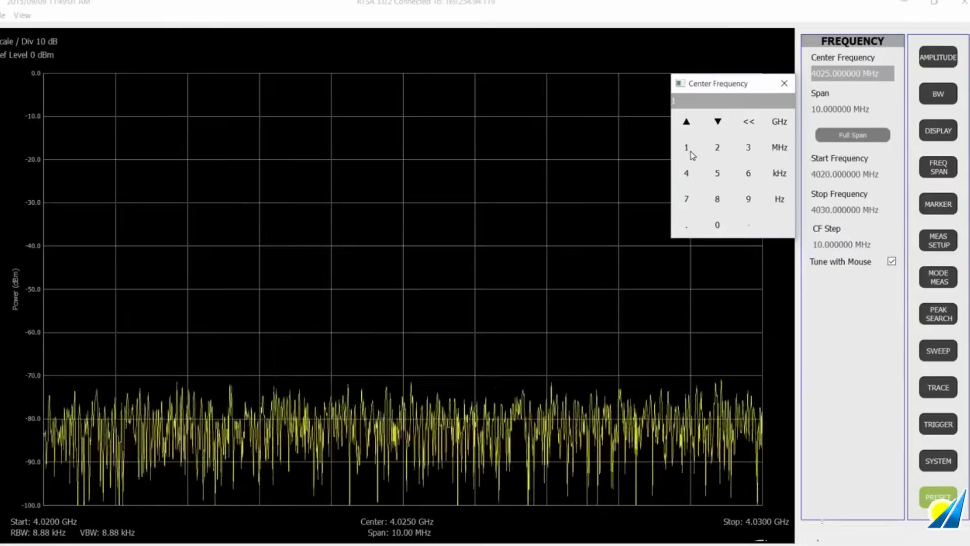
left_click(720, 223)
left_click(758, 150)
left_click(779, 147)
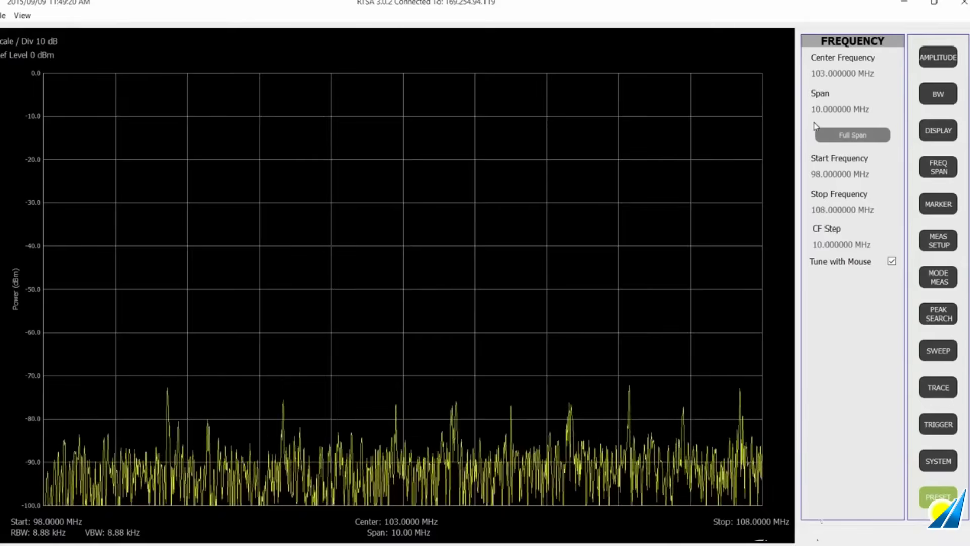
Set the reference level to -80 dBm and the scale to 5 dB per division
left_click(939, 58)
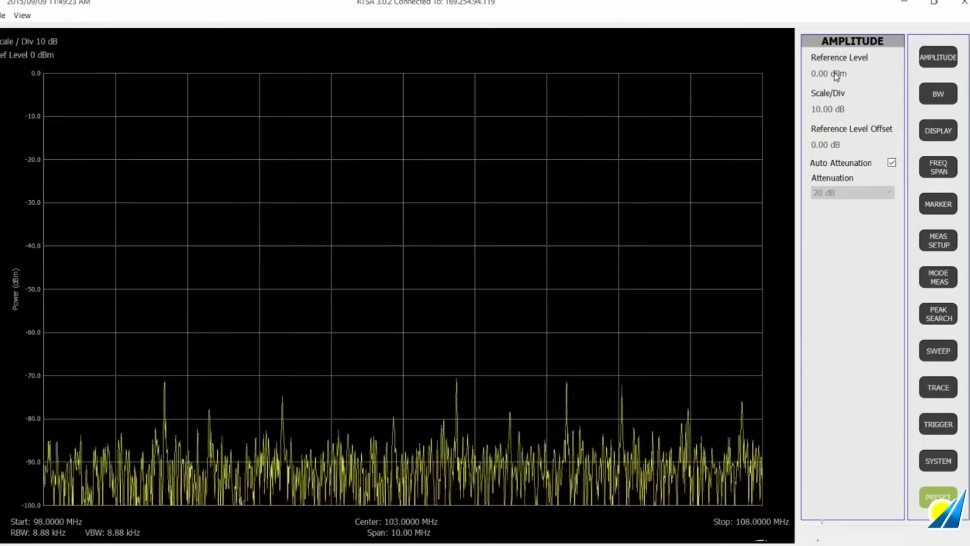
left_click(835, 74)
left_click(749, 225)
left_click(718, 198)
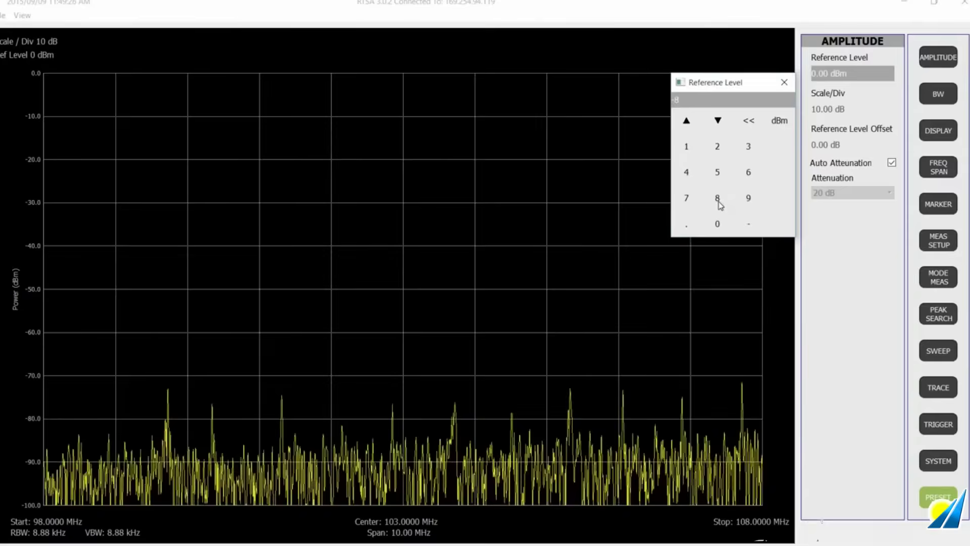
left_click(717, 224)
left_click(774, 122)
left_click(834, 109)
left_click(718, 209)
left_click(780, 156)
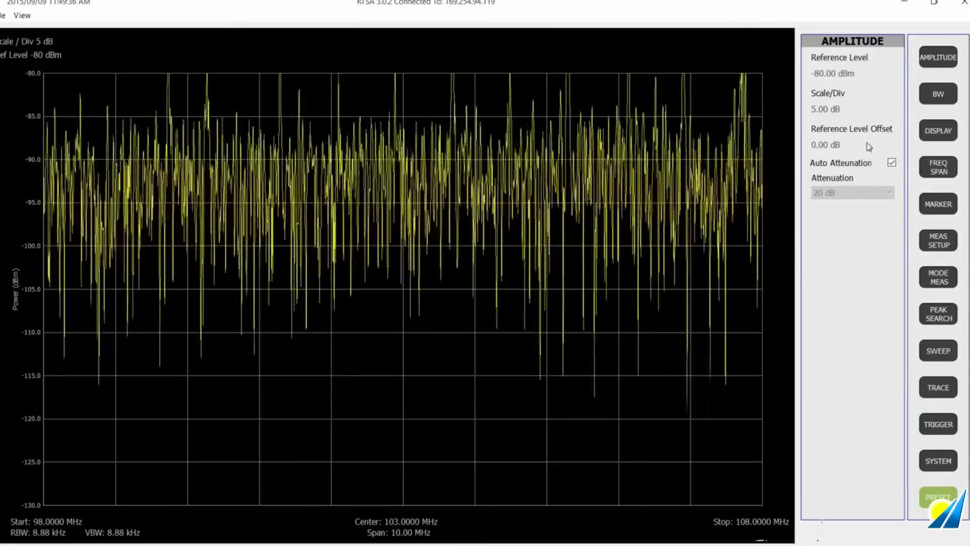
Turn off Auto Attenuation and fix the attenuation at 0 dB
left_click(892, 162)
left_click(887, 193)
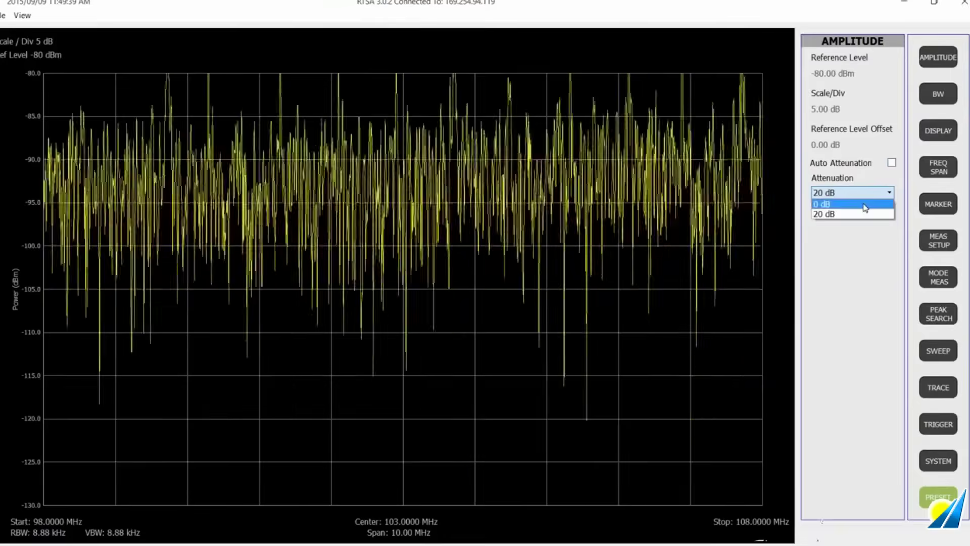
left_click(865, 203)
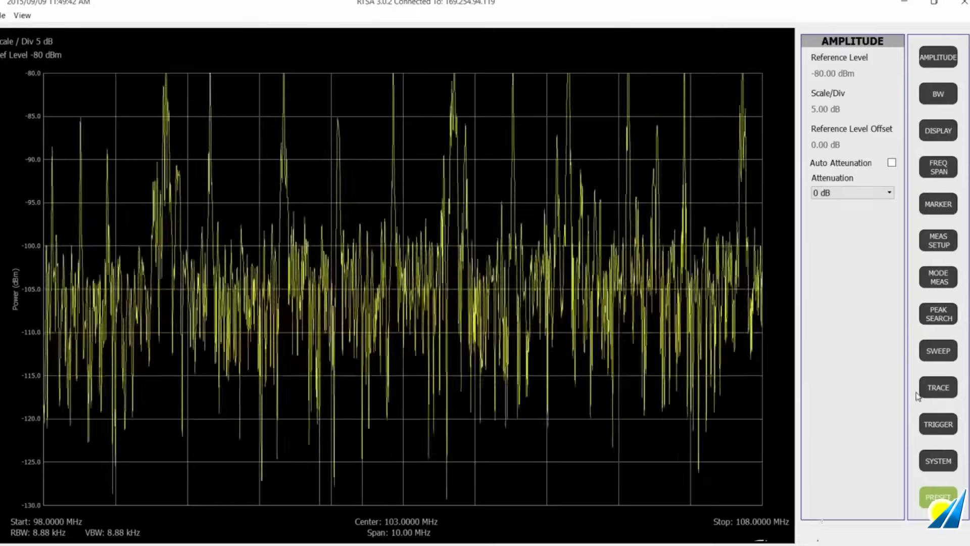
left_click(934, 387)
Switch the trace type to Trace Average and set the resolution bandwidth to 10 kHz
left_click(885, 104)
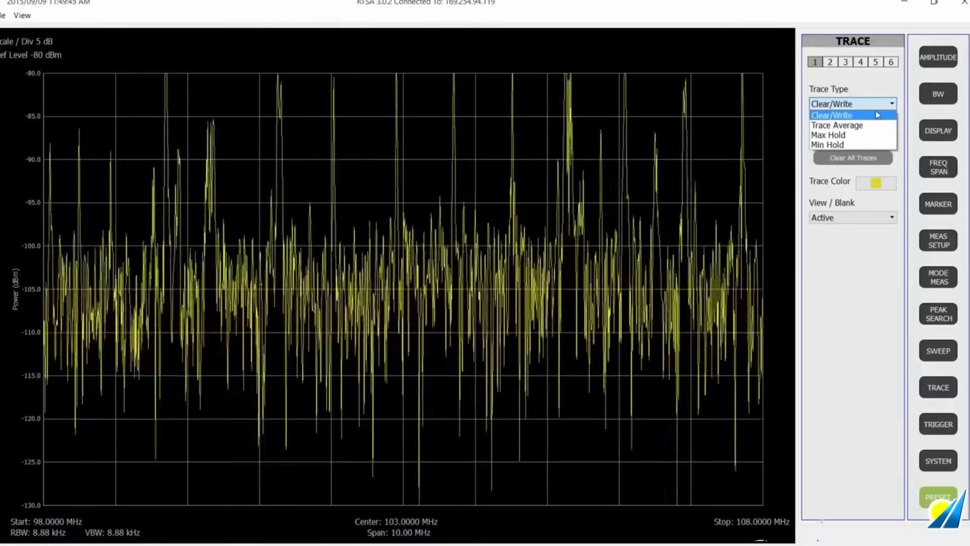
left_click(870, 125)
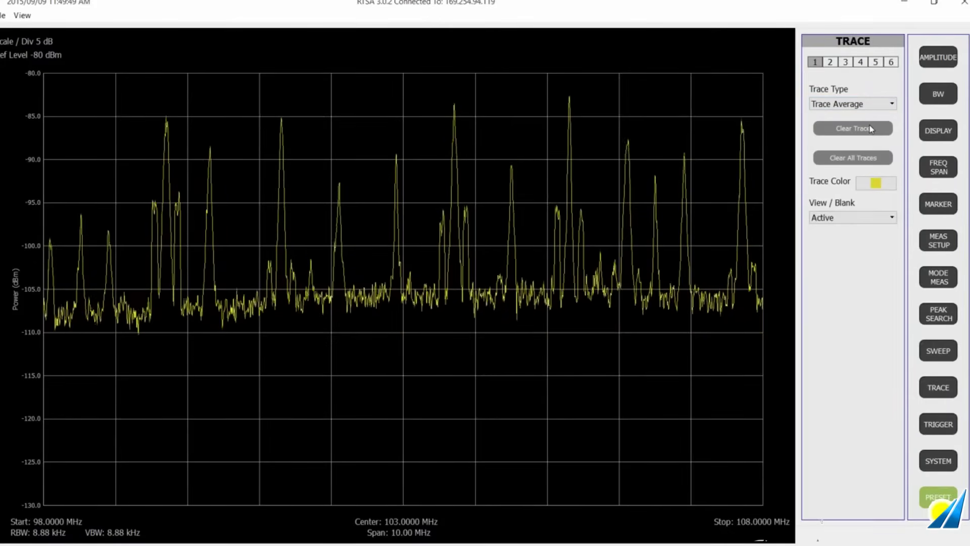
left_click(936, 96)
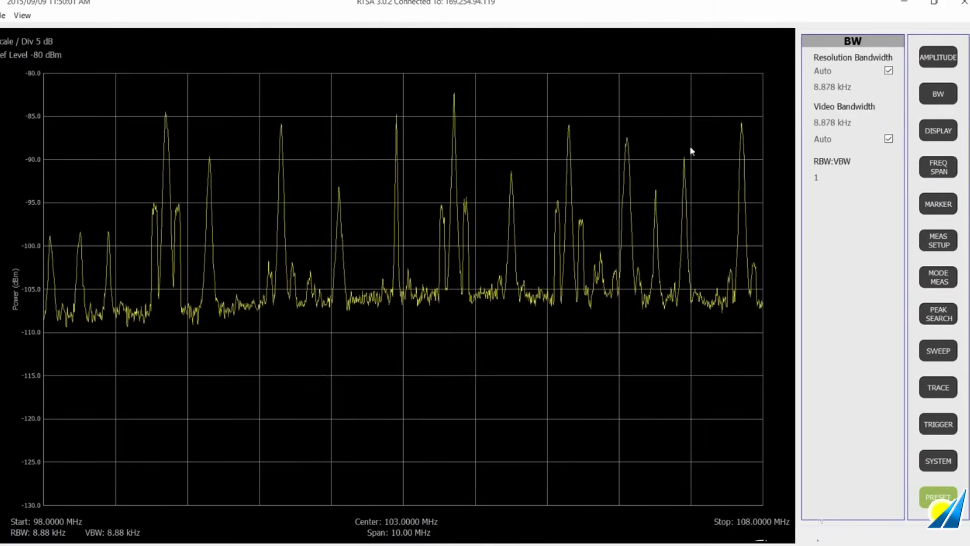
left_click(834, 87)
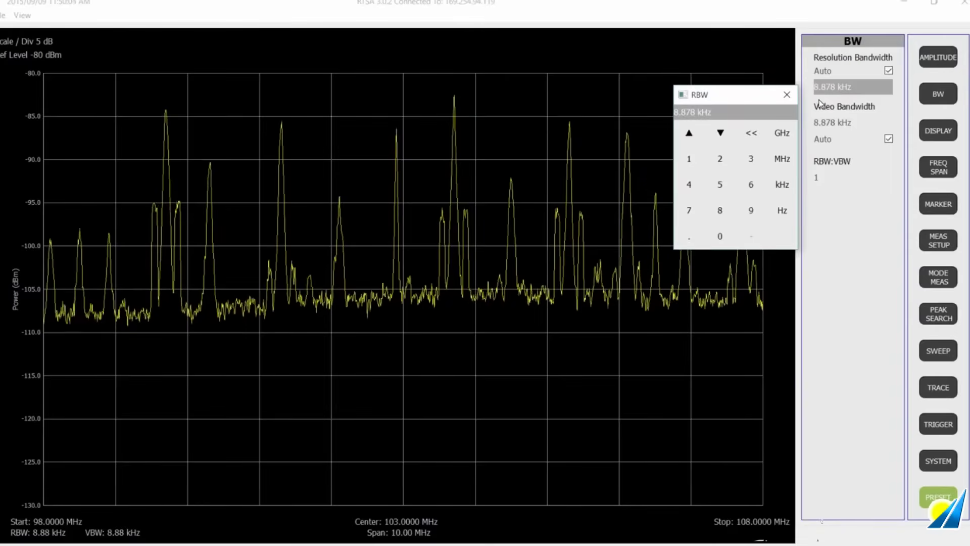
left_click(689, 133)
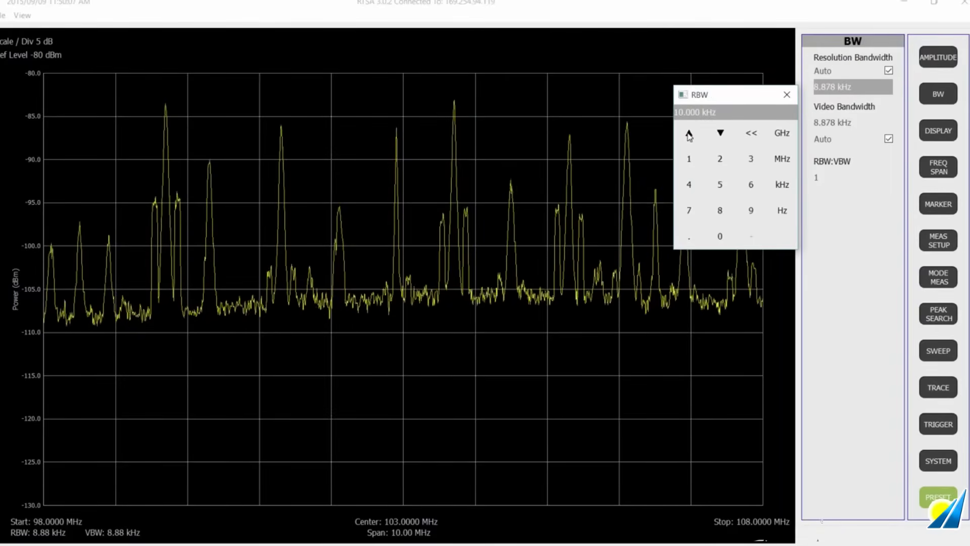
left_click(783, 184)
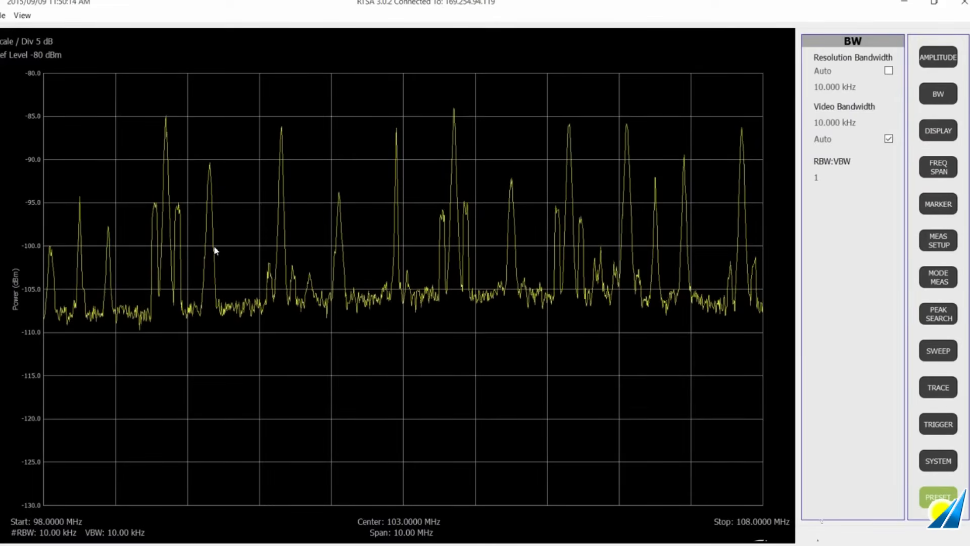
Load the settings file 'Band FM Radio Upper Half (98 - 108 MHz).config'
left_click(4, 15)
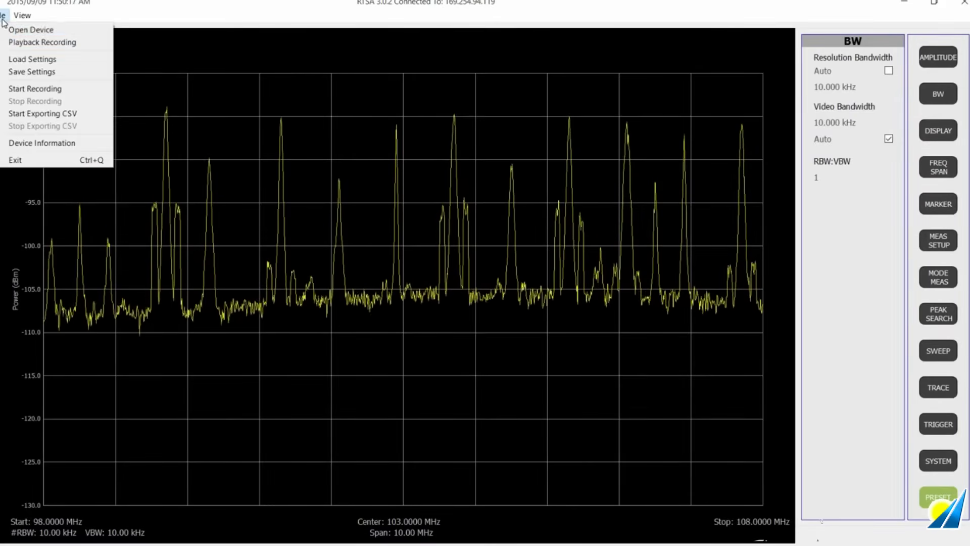
left_click(23, 59)
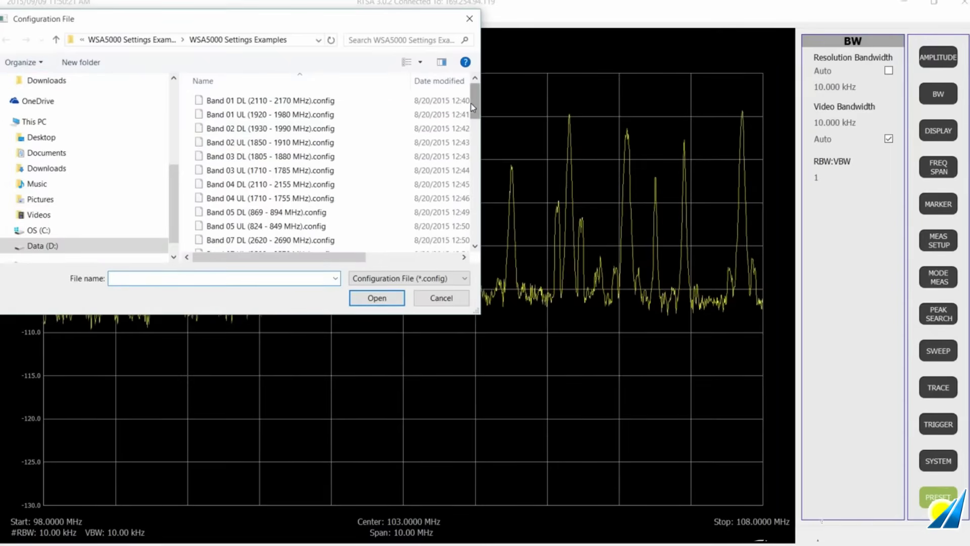
scroll(475, 166, "down", 7)
left_click_drag(475, 166, 472, 222)
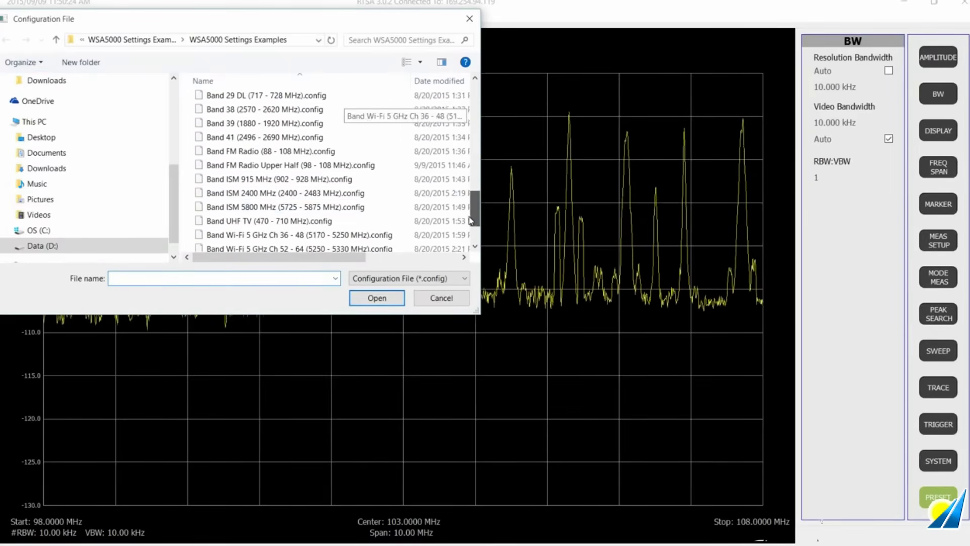
left_click(277, 168)
left_click(362, 299)
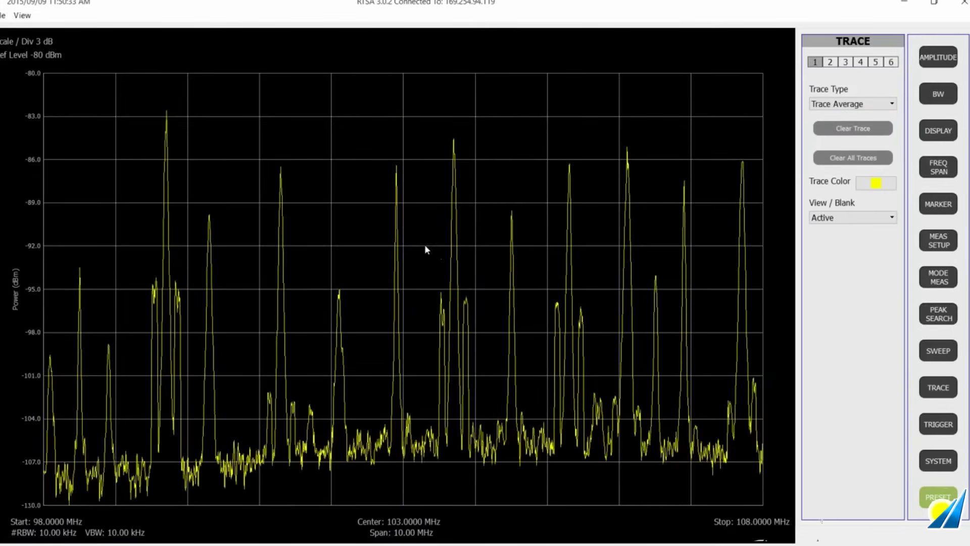
Place marker 1 at 103 MHz
left_click(2, 18)
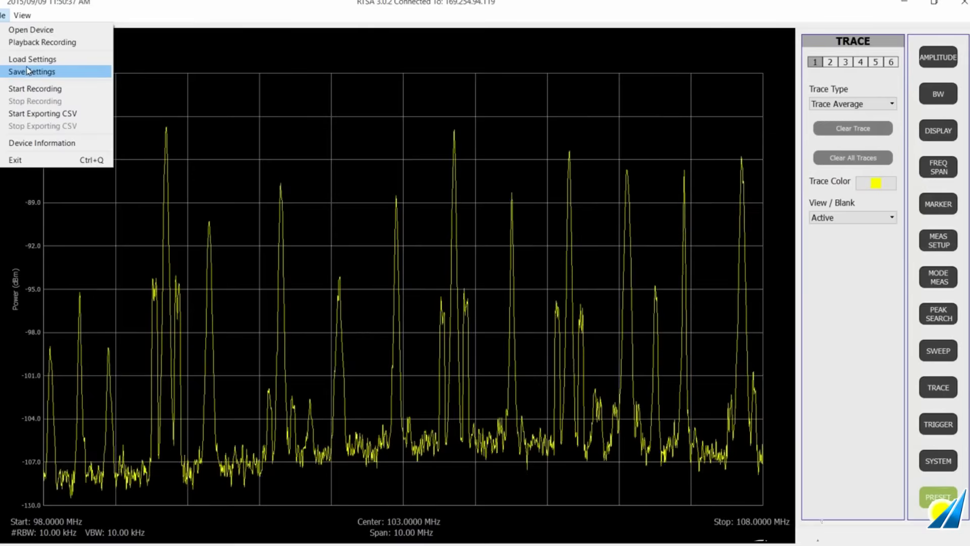
left_click(397, 154)
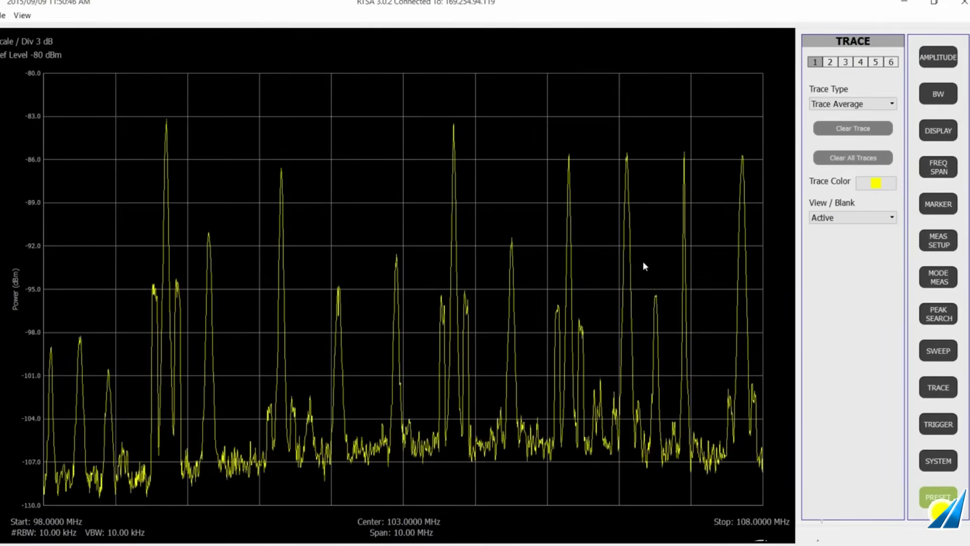
left_click(943, 207)
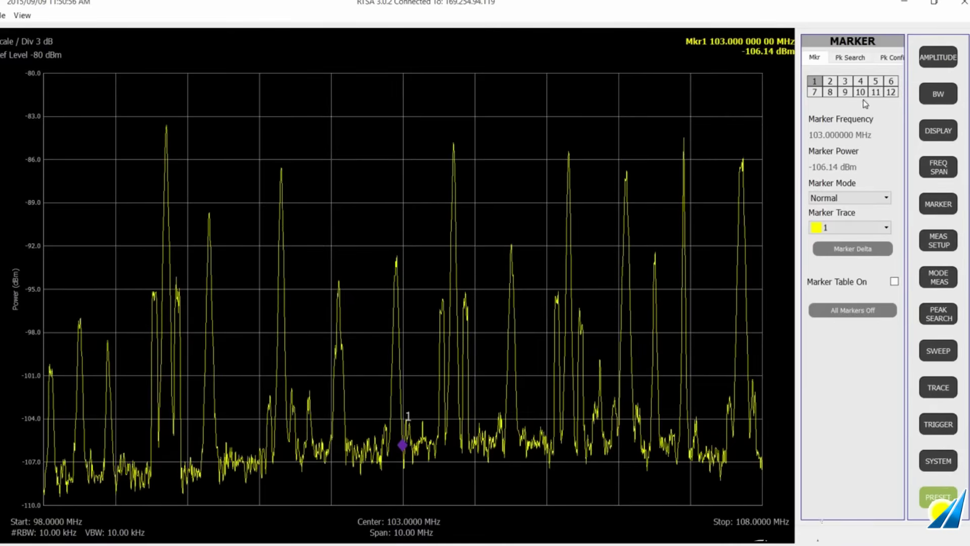
Peak-search with marker 1 and centre the sweep on it at 99.7176 MHz
left_click(852, 58)
left_click(859, 192)
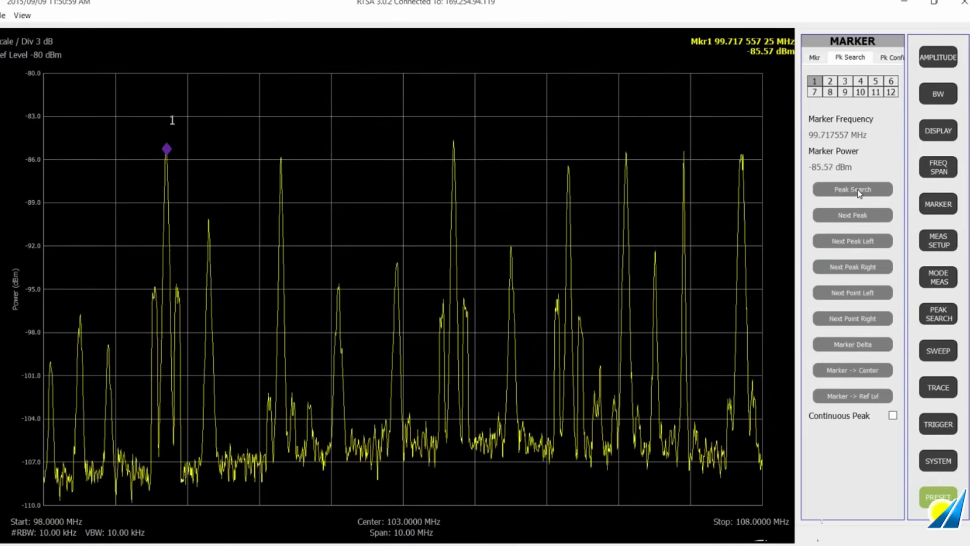
left_click(855, 372)
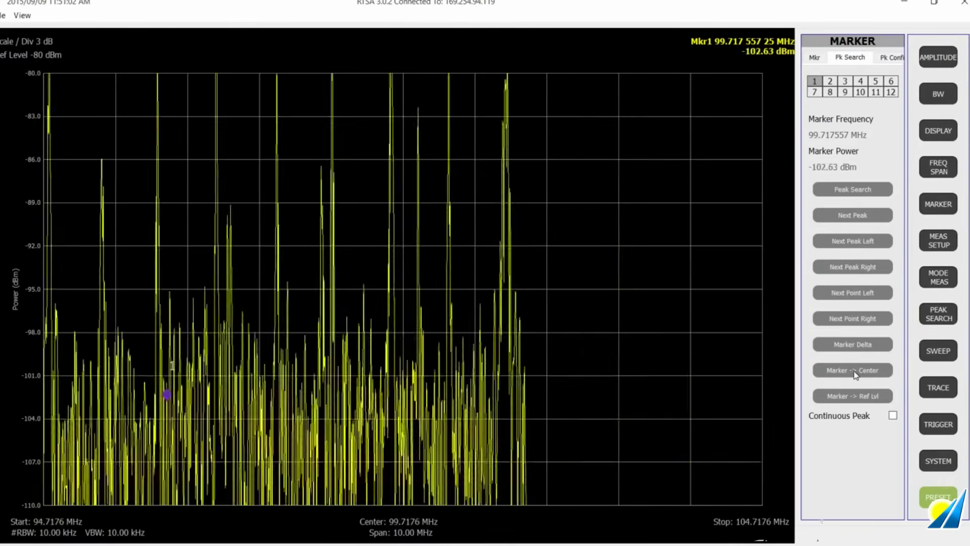
left_click(847, 194)
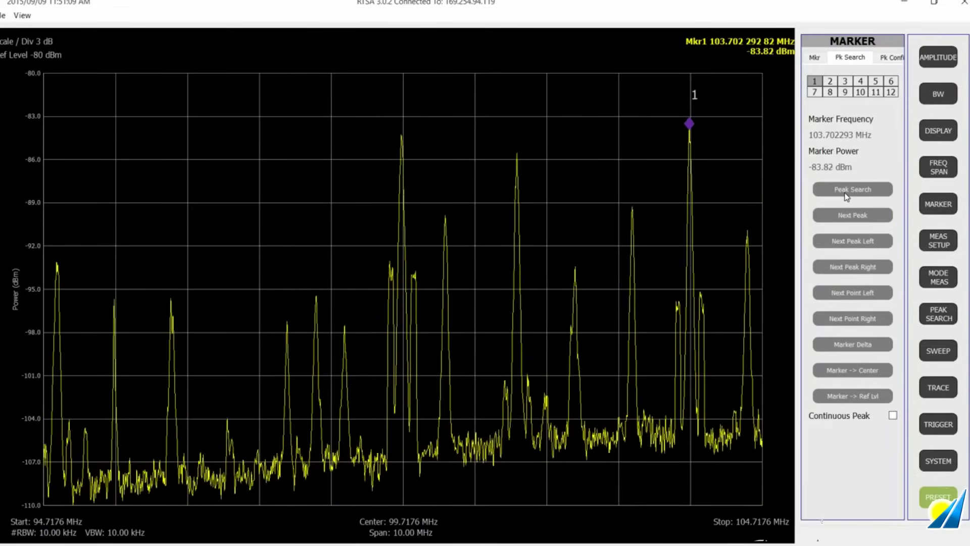
Step marker 1 four peaks left onto the 99.702 MHz station peak
left_click(843, 242)
left_click(843, 242)
left_click(843, 242)
left_click(843, 243)
left_click(844, 244)
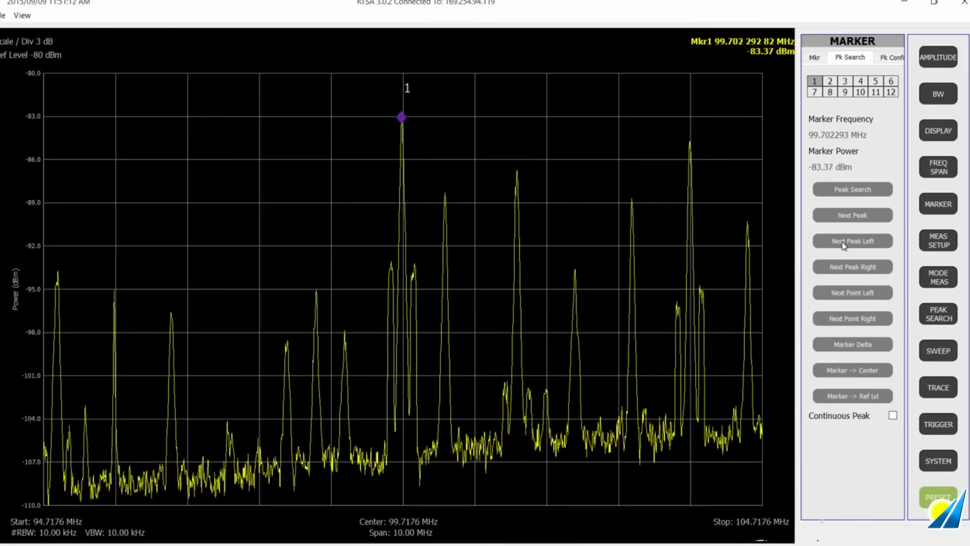
Set the span to 1 MHz, covering 99.2176–100.2176 MHz around the station
left_click(939, 167)
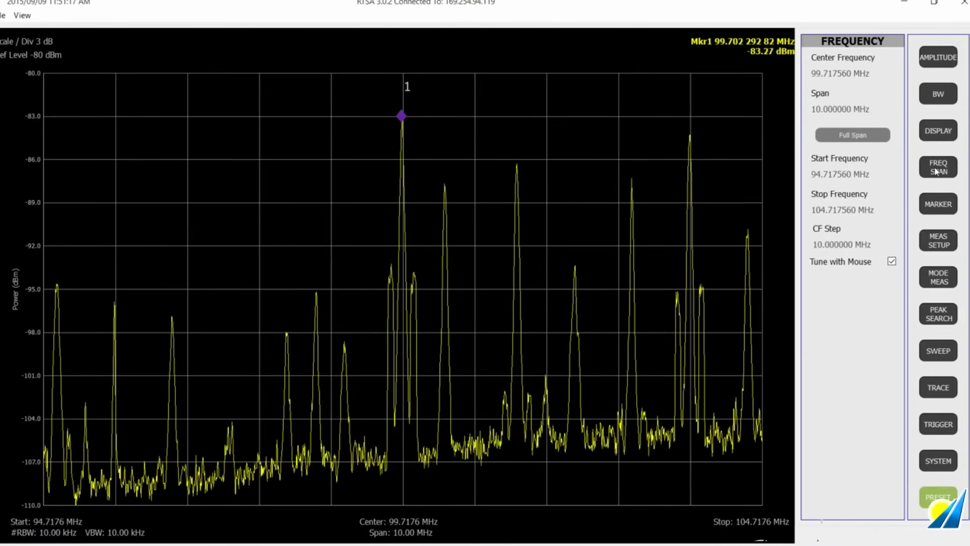
left_click(852, 110)
left_click(687, 184)
left_click(774, 190)
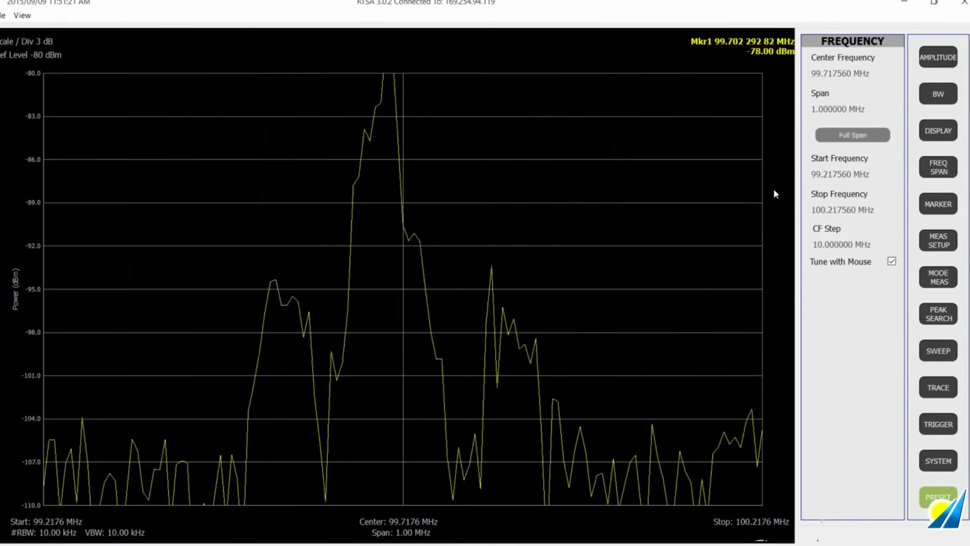